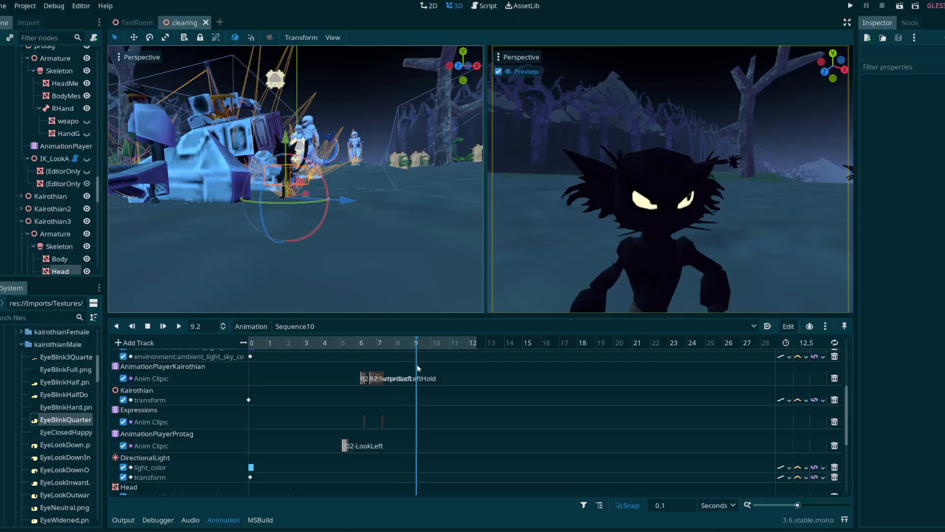
- Load the Sequence11 animation and view the armoured characters up close in the scene
left_click(435, 326)
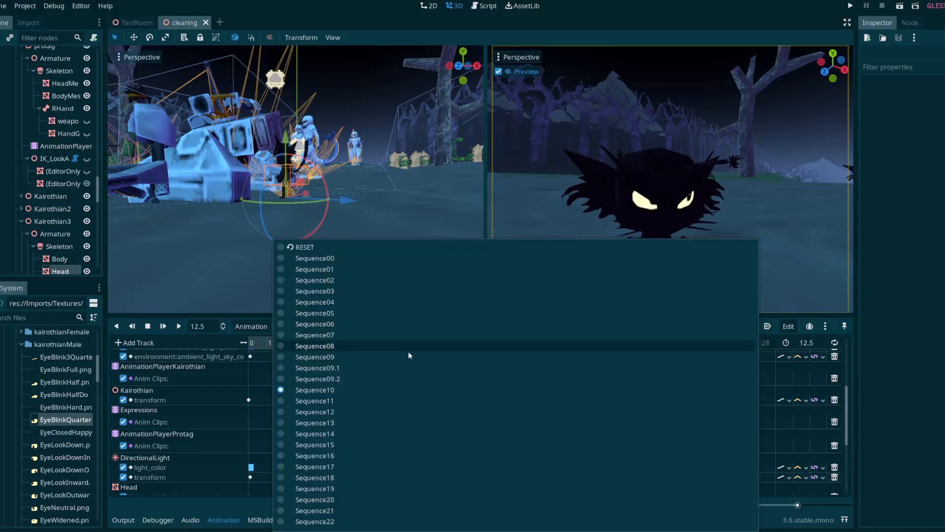
left_click(350, 400)
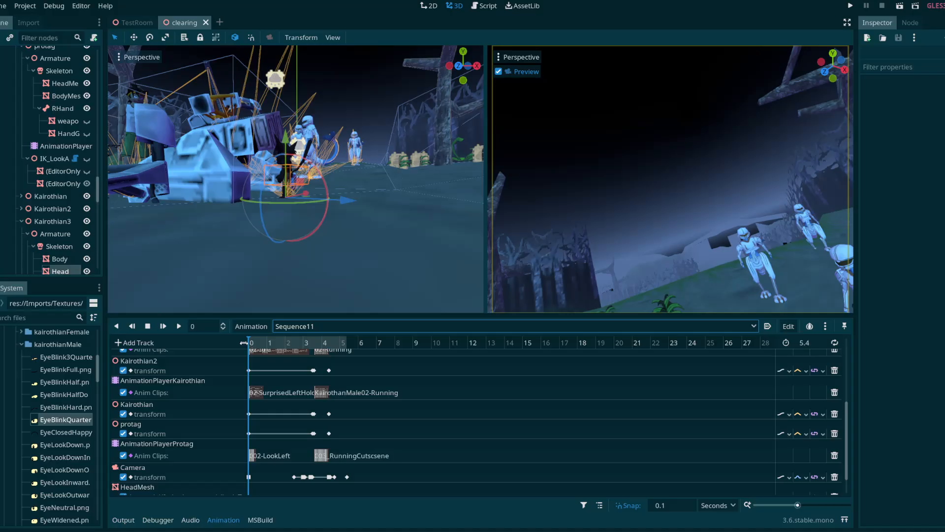
key("w")
mouse_move(305, 197)
right_mouse_down()
mouse_move(312, 201)
mouse_move(290, 191)
right_mouse_up()
- Look at the start of the Sequence09.2 animation and return to Sequence11
left_click(326, 326)
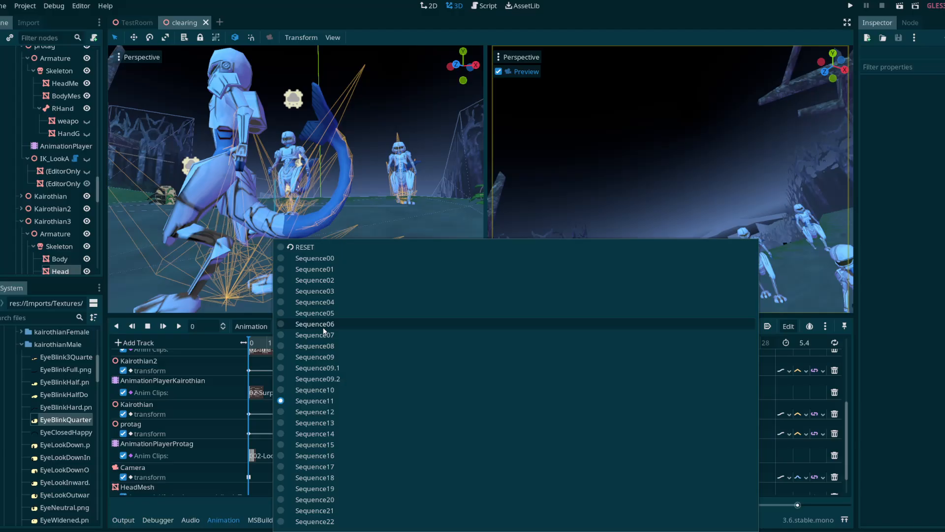
left_click(329, 379)
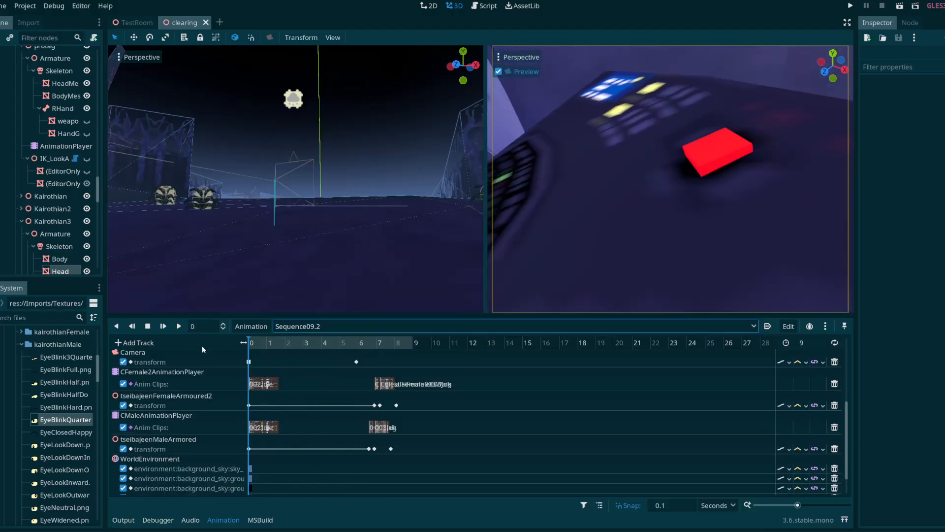
left_click(326, 326)
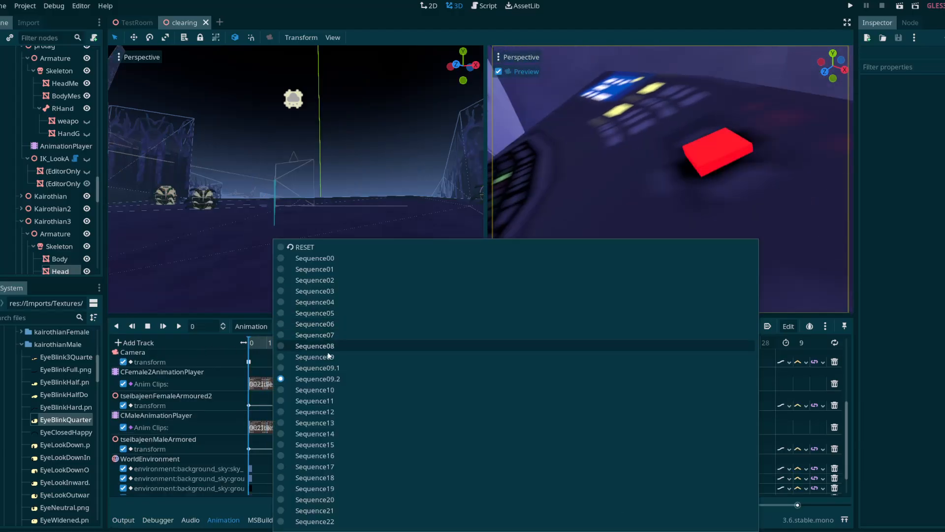
left_click(315, 401)
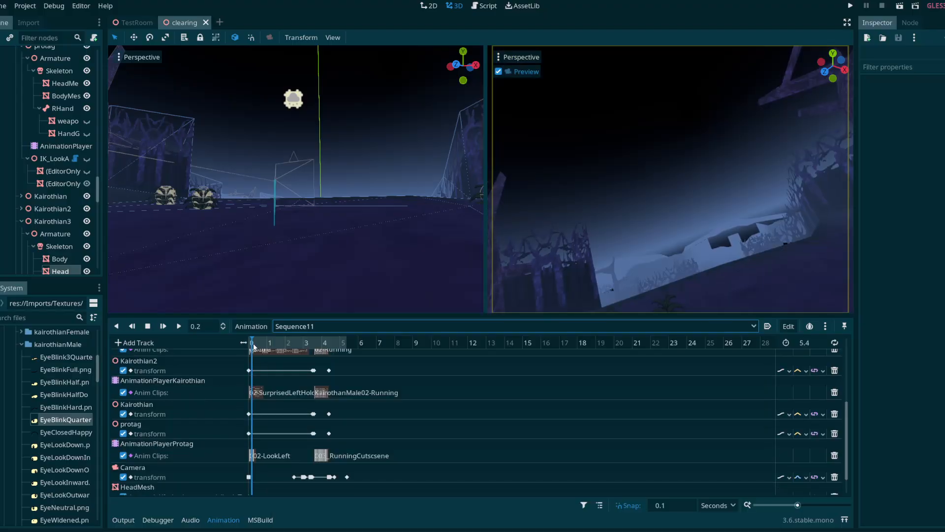
- Enlarge the camera preview, load the Sequence10 animation and scrub it to 6 seconds
left_click_drag(484, 192, 156, 192)
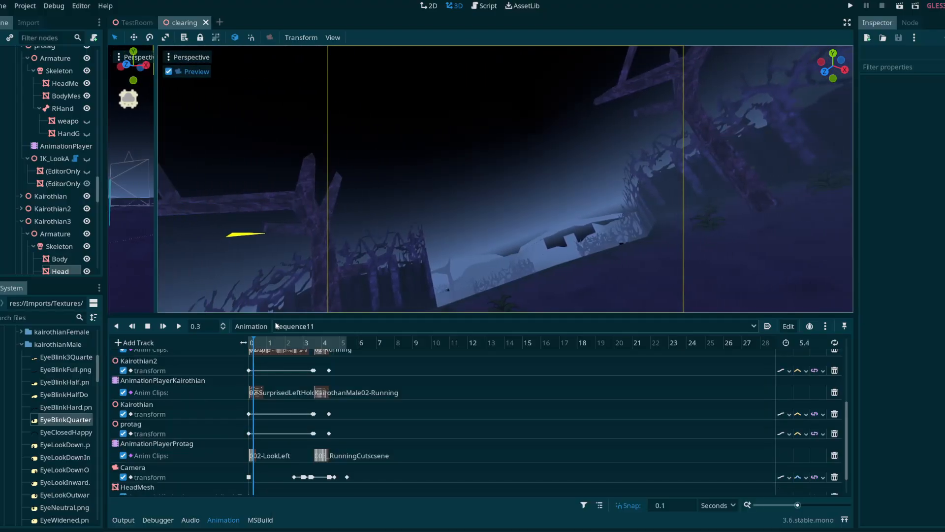
left_click_drag(269, 314, 293, 401)
left_click(295, 411)
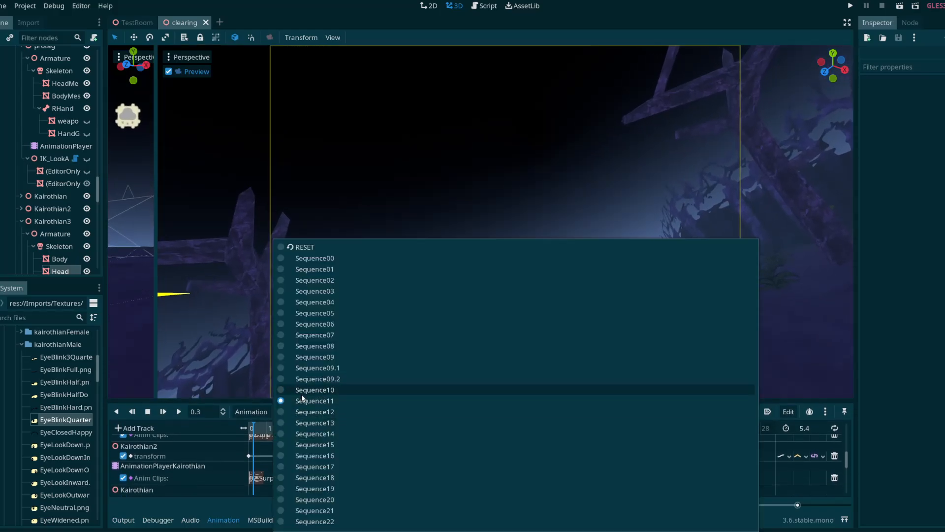
left_click(301, 394)
left_click_drag(254, 428, 360, 450)
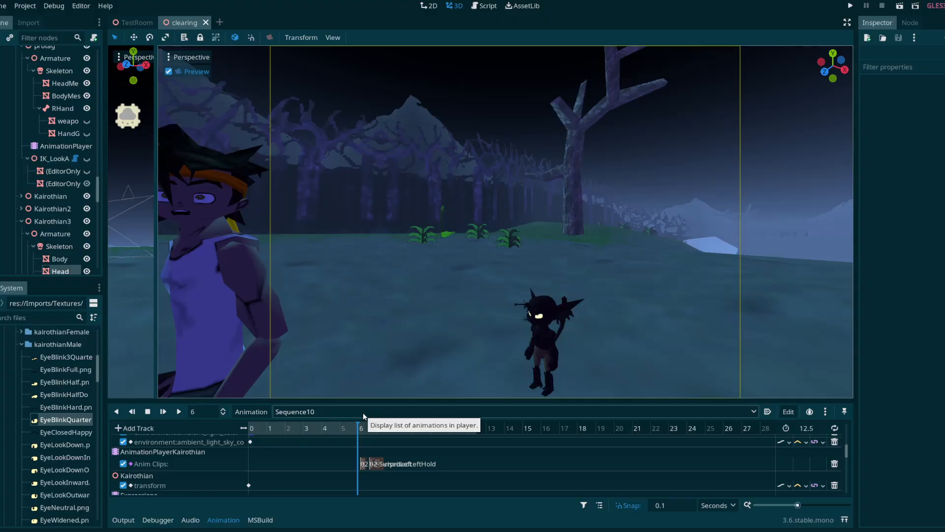
left_click_drag(155, 260, 428, 328)
left_click(397, 410)
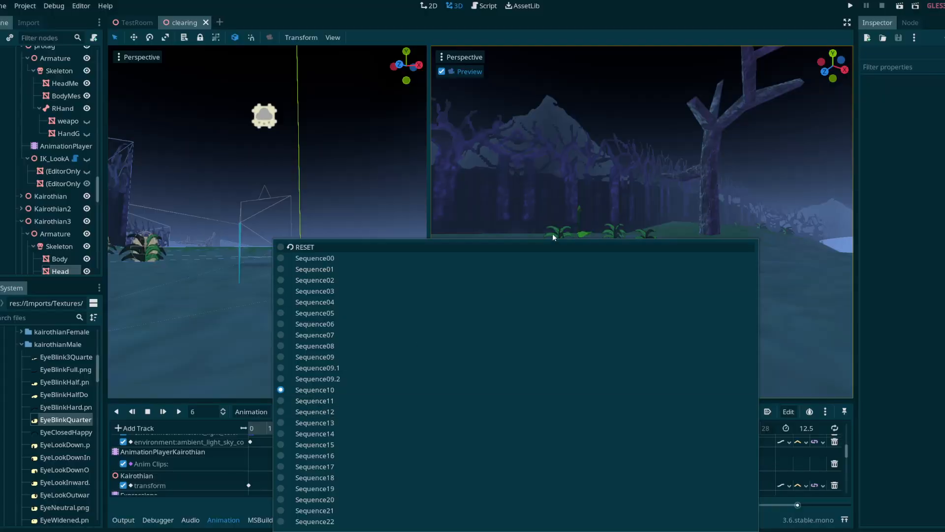
left_click(428, 188)
left_click_drag(428, 187, 188, 235)
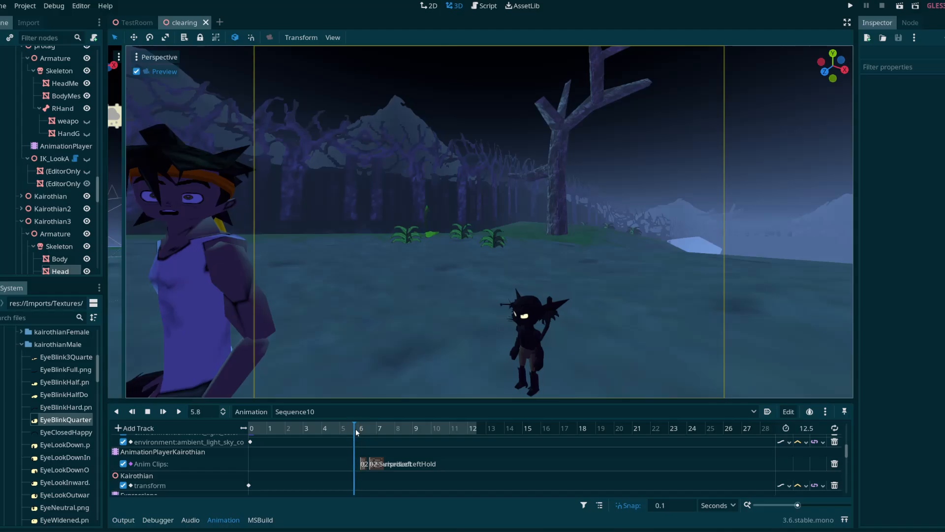
- Scrub through the rest of Sequence10, then load Sequence11 and scrub it to its end
left_click_drag(356, 428, 483, 467)
left_click(376, 411)
left_click(359, 406)
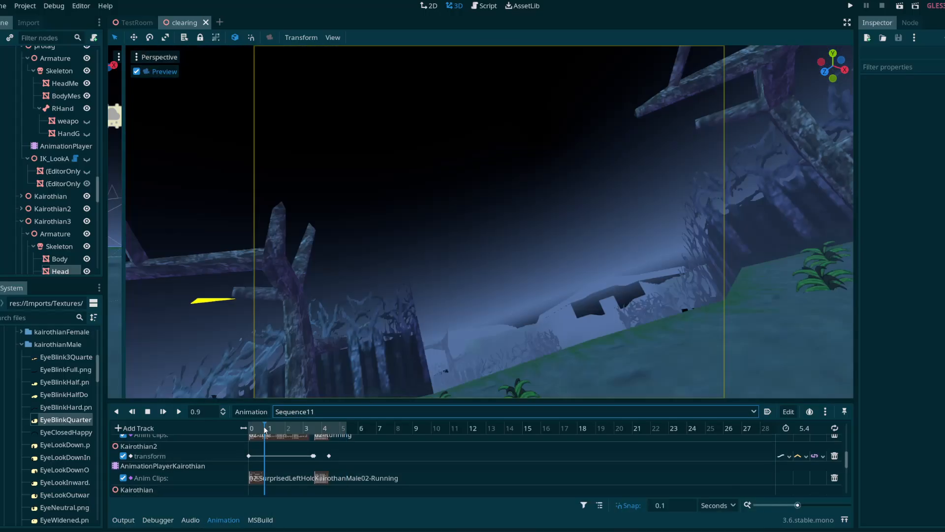
left_click_drag(246, 429, 352, 464)
- Load the Sequence12 animation and scrub through it to 8 seconds in the camera preview
left_click(326, 412)
left_click(326, 412)
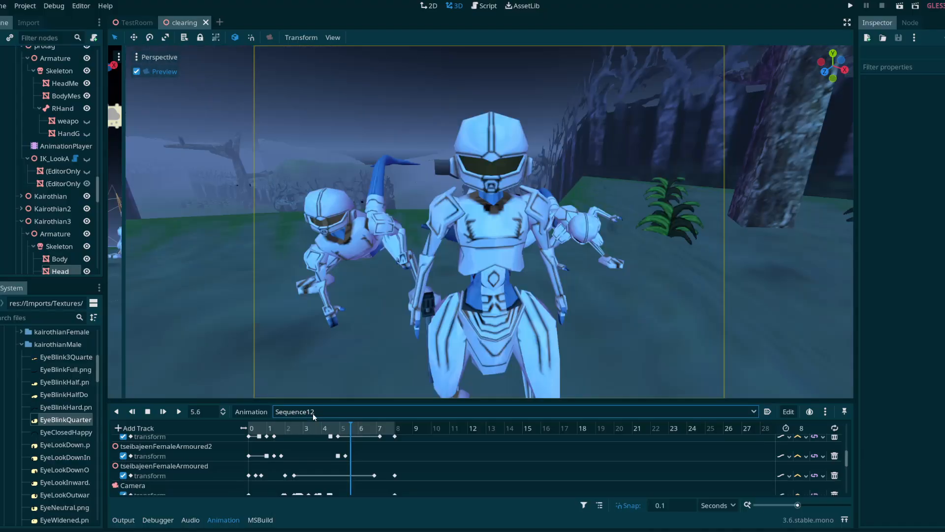
left_click_drag(251, 432, 395, 472)
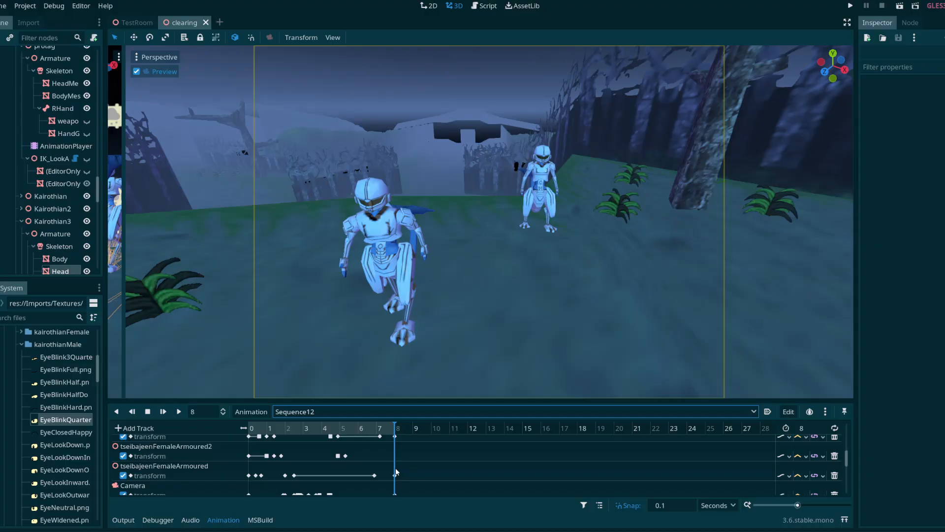
- Load the Sequence13 animation and scrub through its camera shots to 22 seconds
left_click(374, 412)
left_click(374, 412)
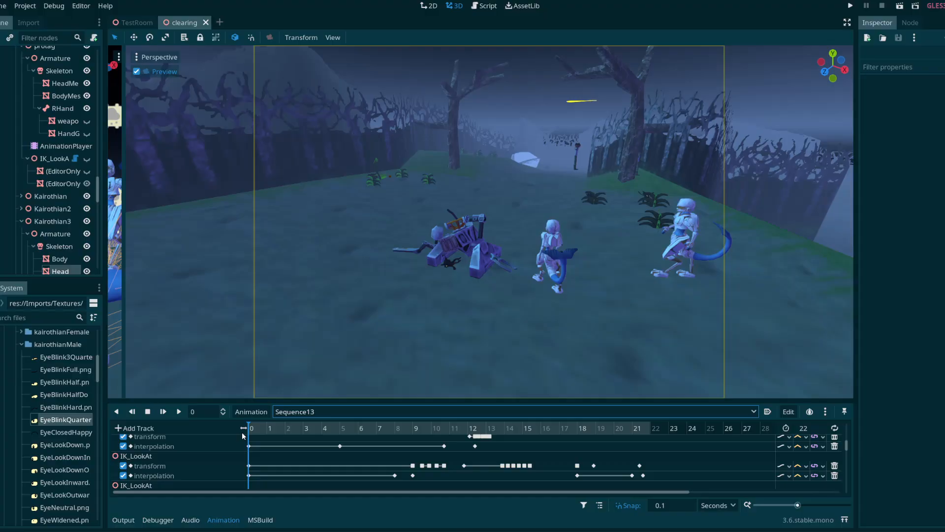
left_click_drag(254, 435, 358, 464)
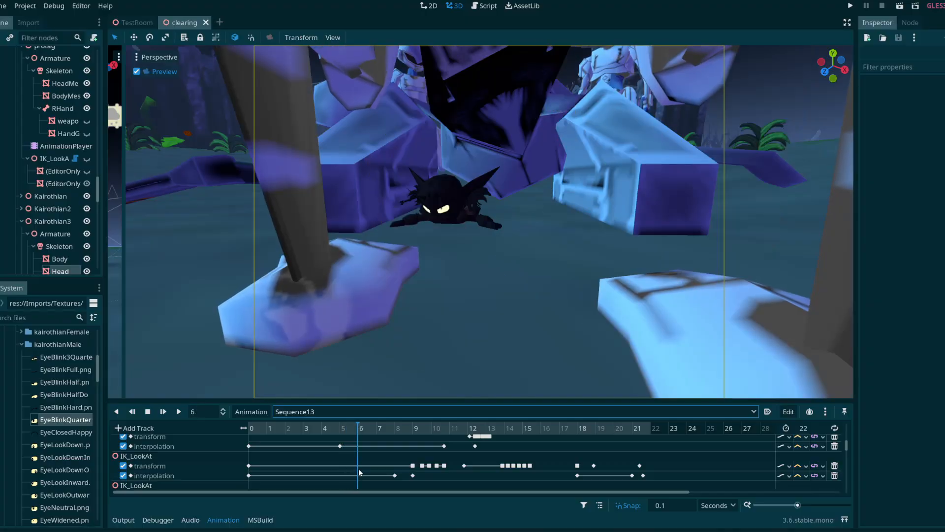
left_click(463, 256)
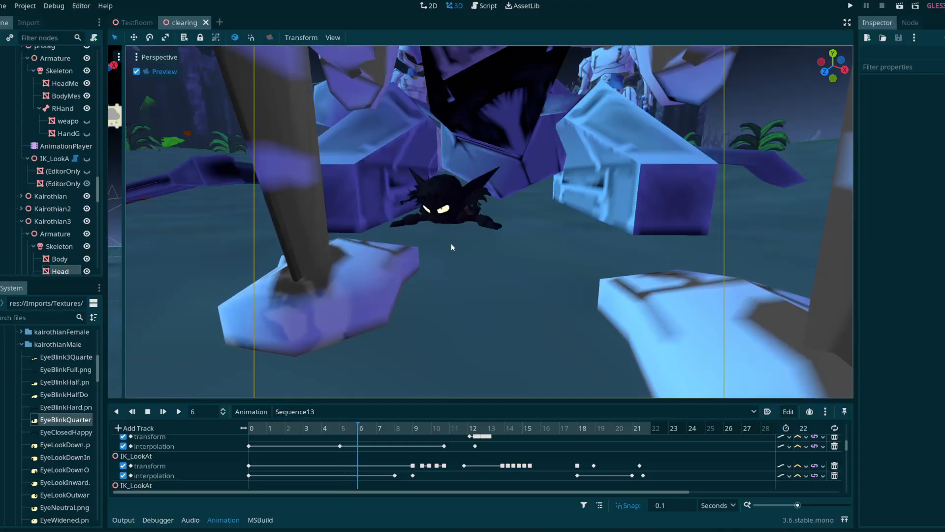
left_click_drag(364, 432, 413, 448)
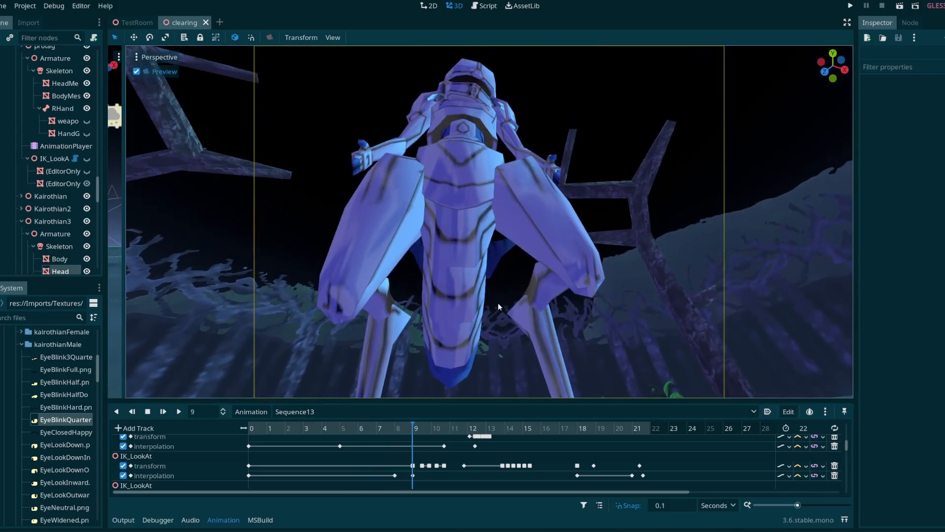
left_click(420, 429)
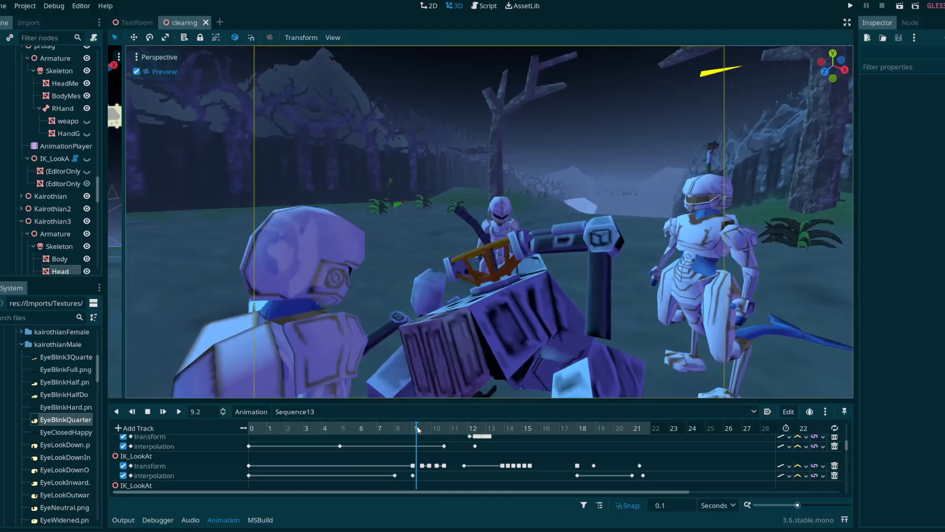
left_click_drag(421, 429, 656, 502)
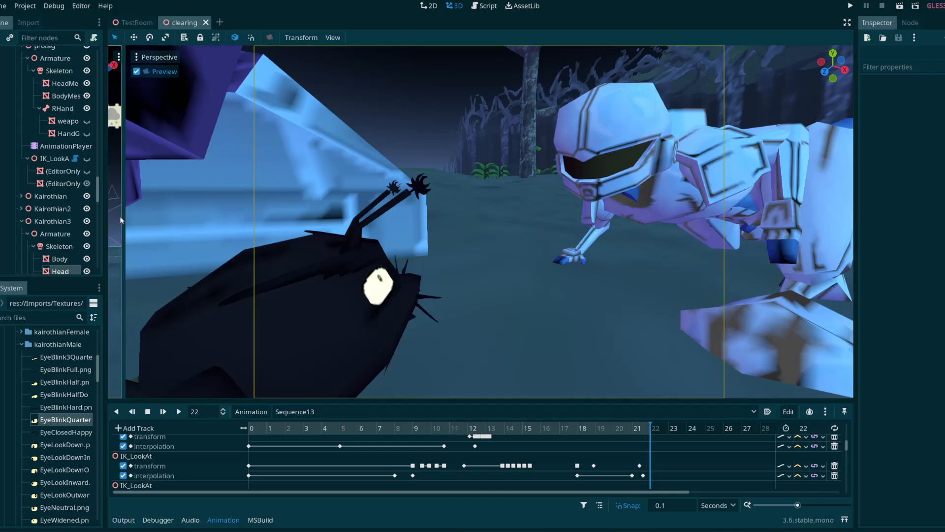
- Enlarge the free scene view and the animation panel to expose more of Sequence13's tracks
left_click_drag(123, 288, 465, 302)
left_click_drag(391, 399, 385, 279)
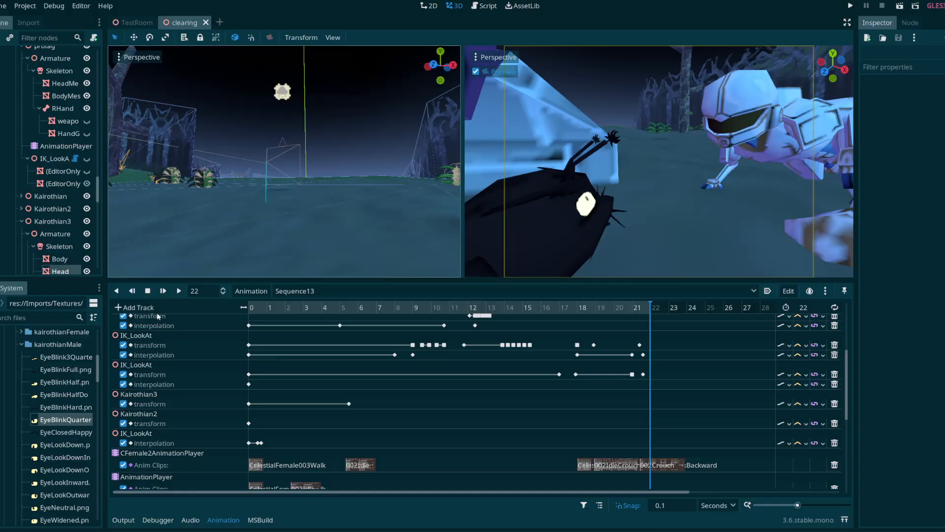
scroll(187, 407, "down", 5)
scroll(187, 407, "down", 4)
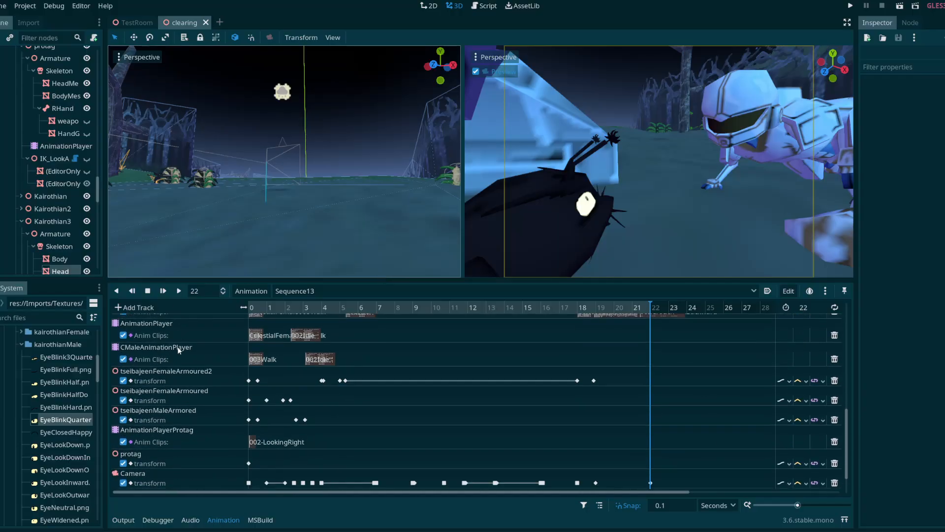
- Examine the node path of the AnimationPlayerProtag clip track and close it without changes
double_click(177, 403)
key("Left")
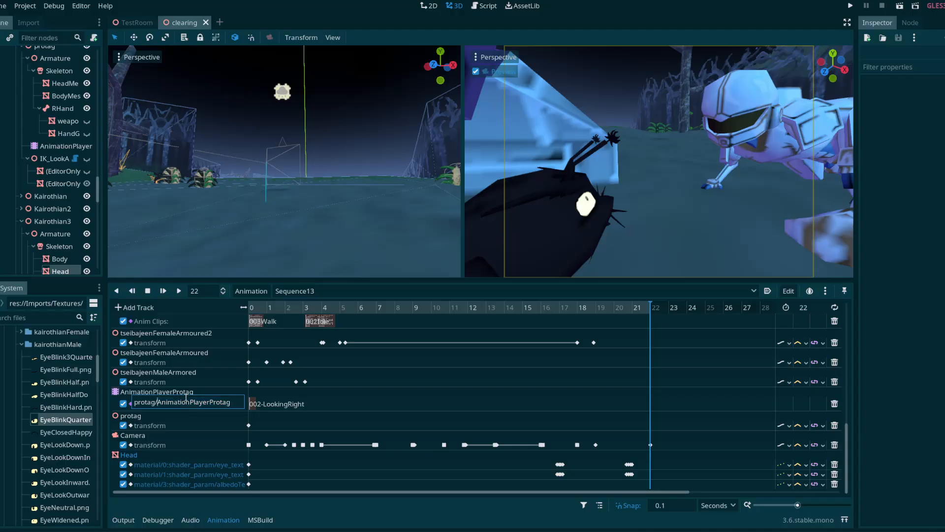
left_click_drag(235, 403, 117, 400)
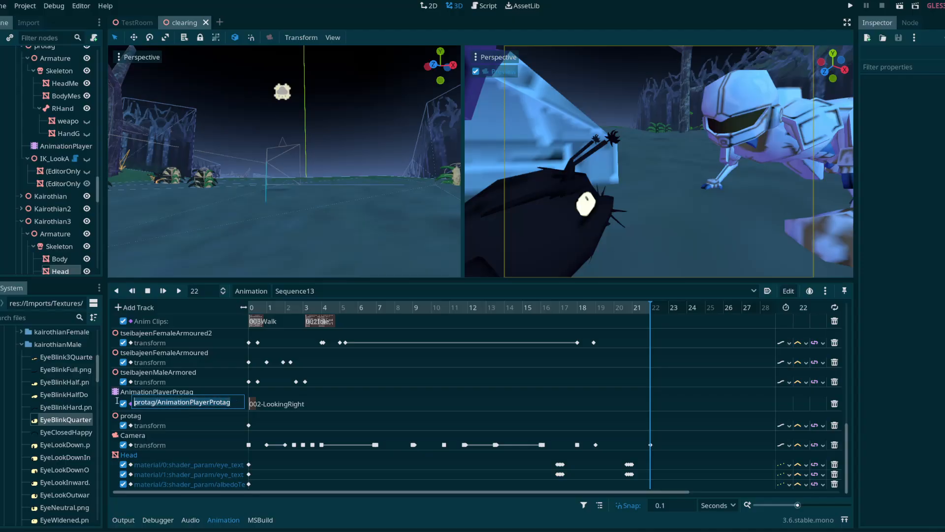
left_click_drag(237, 406, 130, 402)
left_click(240, 404)
left_click(349, 403)
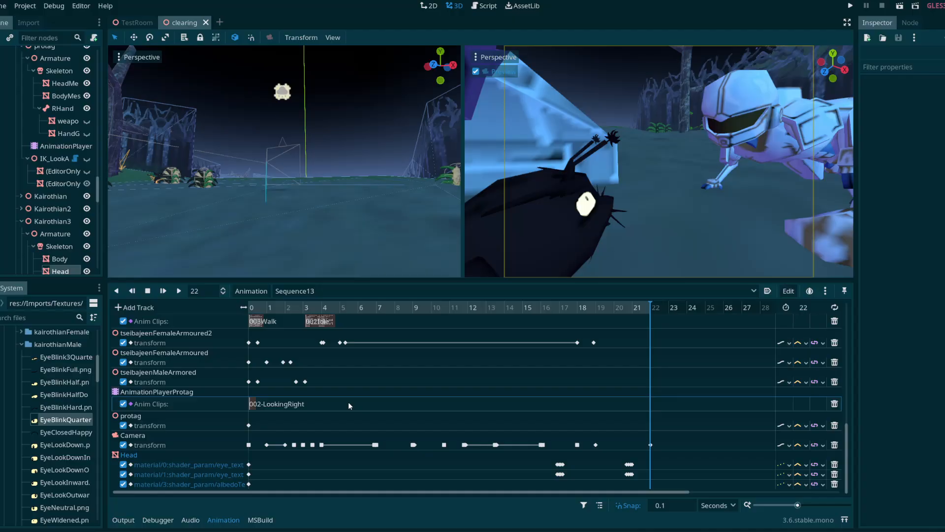
- Widen the track name column slightly and examine the full path of the Head's material 0 eye texture track
left_click_drag(244, 307, 246, 308)
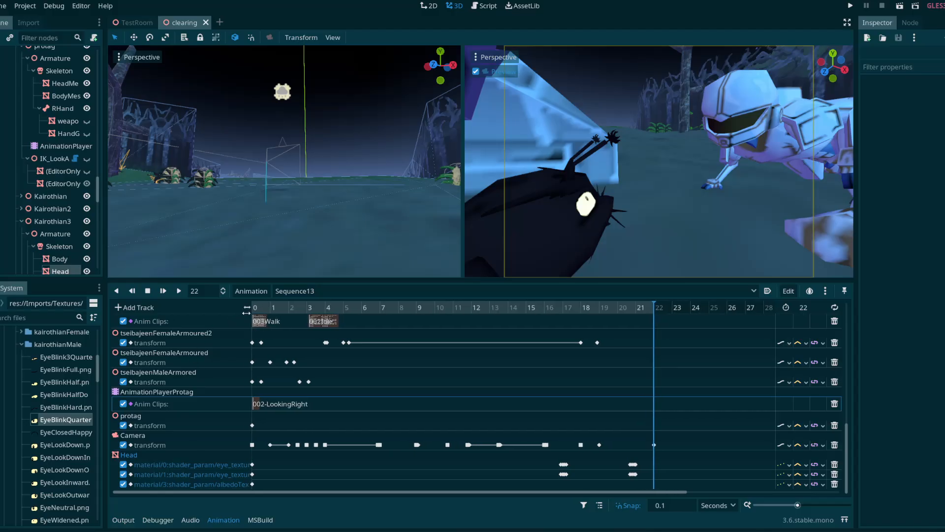
left_click(218, 464)
left_click(219, 464)
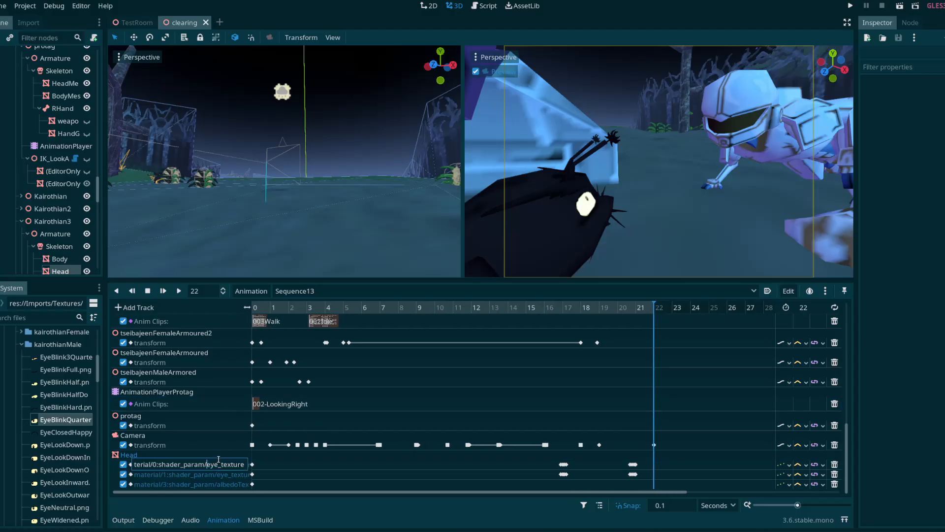
key("Left")
key("Left")
key("Left")
key("Left")
key("Left")
key("Left")
key("Left")
key("Left")
key("Left")
key("Left")
key("Left")
key("Left")
key("Left")
key("Left")
key("Left")
key("Left")
key("Left")
key("Left")
key("Left")
key("Left")
scroll(334, 430, "up", 10)
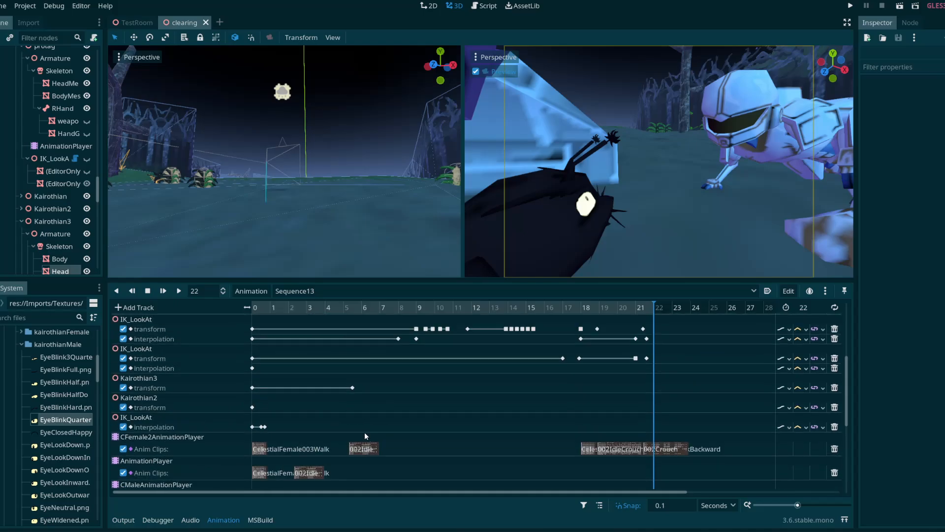
- Reduce the animation panel's height and examine the large machine up close in the free scene view
left_click_drag(358, 286, 358, 406)
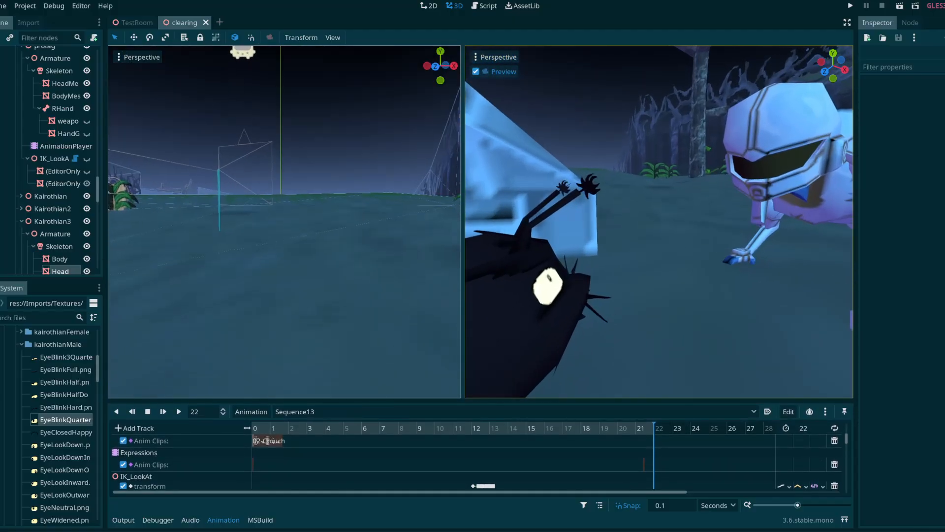
middle_click_drag(285, 222, 342, 243)
middle_click_drag(443, 309, 358, 311)
left_click_drag(463, 277, 473, 277)
middle_click_drag(449, 285, 419, 272)
scroll(436, 288, "up", 5)
left_click(419, 272)
right_click_drag(419, 272, 300, 284)
right_click_drag(249, 204, 252, 216)
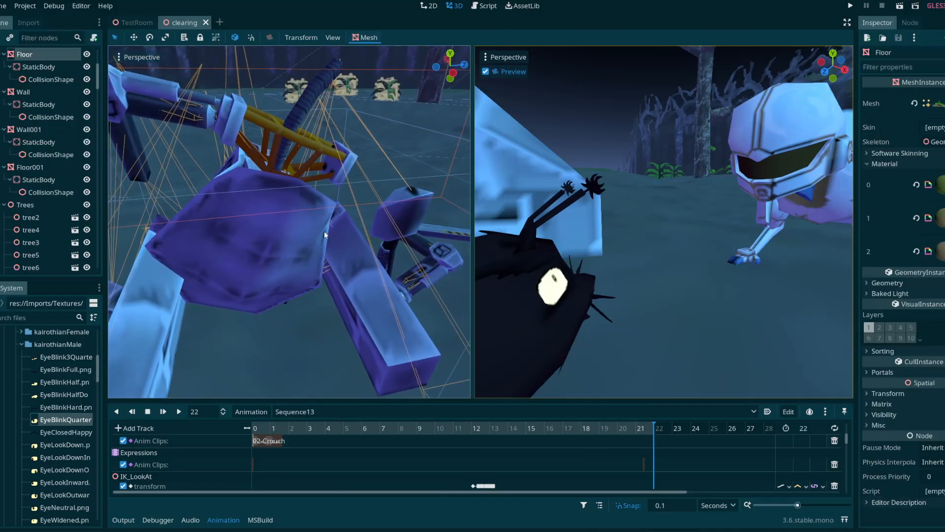
- Select the LegsLeftArmored mesh and examine the dark creature under the machine
right_click_drag(324, 235, 295, 185)
left_click(255, 206)
middle_click_drag(256, 206, 172, 199)
middle_click_drag(293, 213, 256, 221)
scroll(256, 222, "up", 5)
right_click_drag(289, 221, 222, 188)
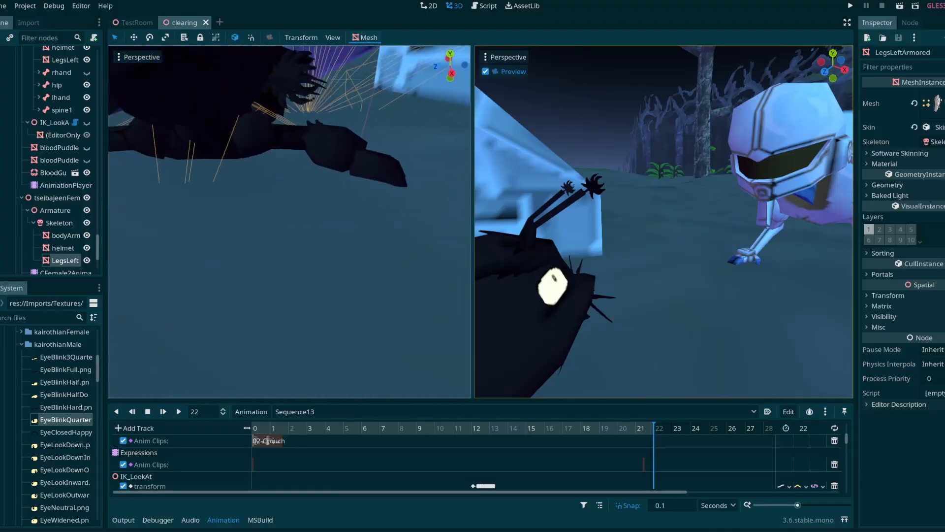
- Select the male armoured character's LegsArmoured mesh and examine its skeleton nodes in the scene tree
middle_click_drag(257, 207, 389, 238)
mouse_move(289, 221)
right_mouse_down()
mouse_move(261, 201)
mouse_move(295, 209)
mouse_move(236, 210)
mouse_move(266, 215)
mouse_move(251, 221)
mouse_move(263, 229)
mouse_move(246, 231)
mouse_move(269, 216)
mouse_move(256, 212)
mouse_move(291, 219)
mouse_move(325, 243)
mouse_move(303, 226)
mouse_move(334, 211)
mouse_move(285, 225)
right_mouse_up()
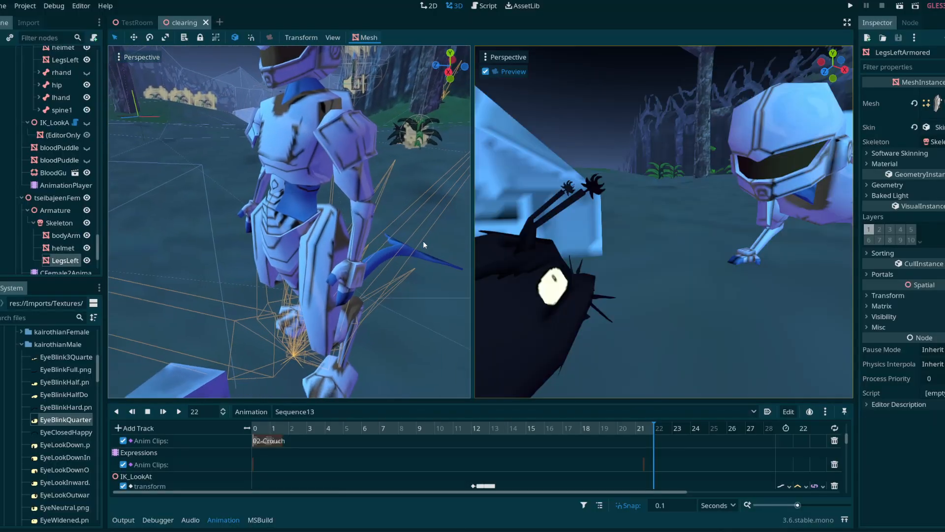
mouse_move(289, 222)
right_mouse_down()
mouse_move(266, 212)
mouse_move(296, 217)
right_mouse_up()
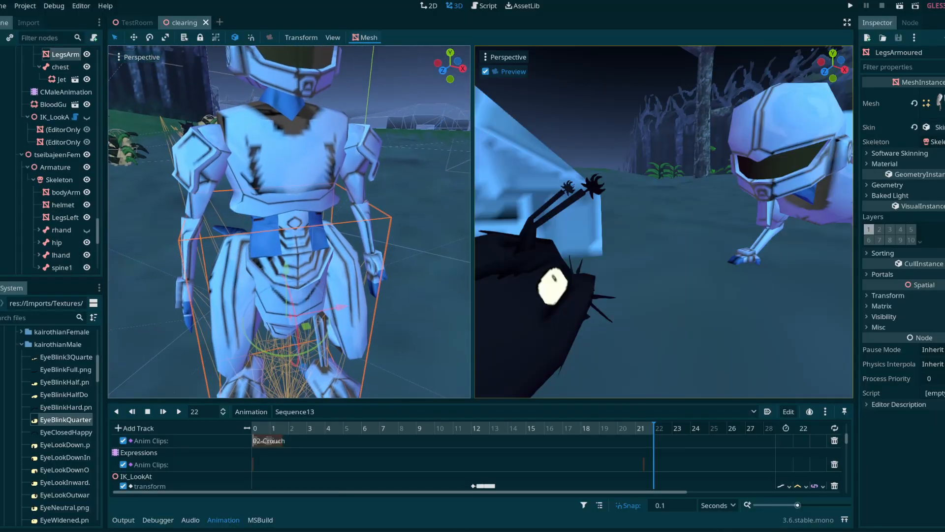
scroll(66, 188, "up", 5)
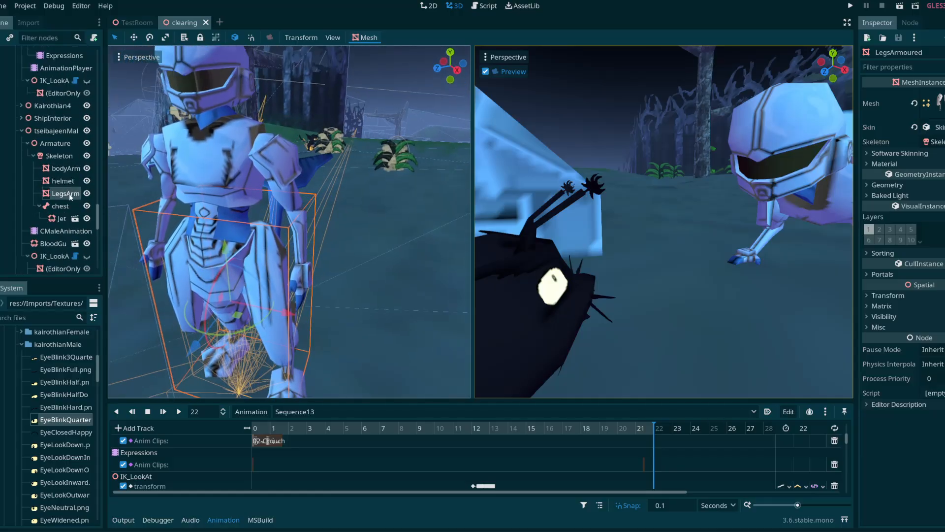
scroll(70, 207, "down", 2)
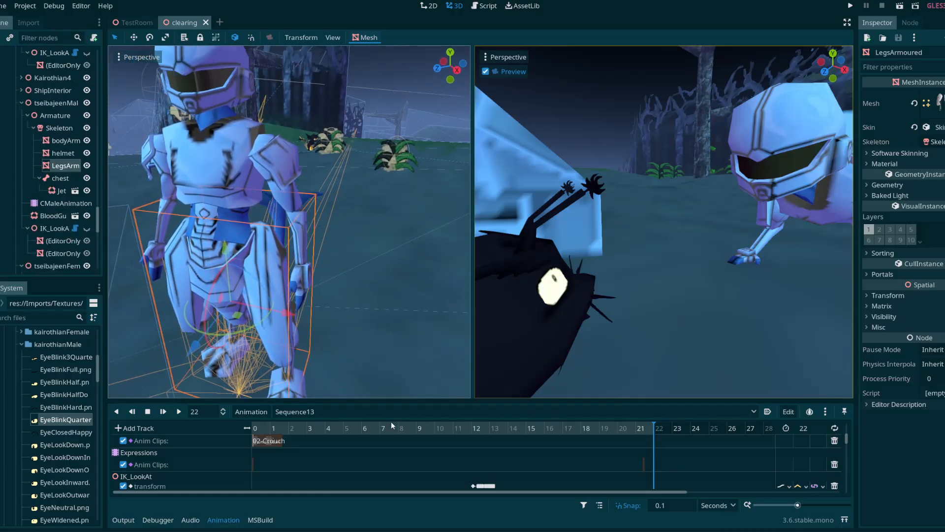
- Play Sequence13 from about 13 seconds to its end while watching the characters around the machine from several angles
left_click_drag(469, 428, 494, 428)
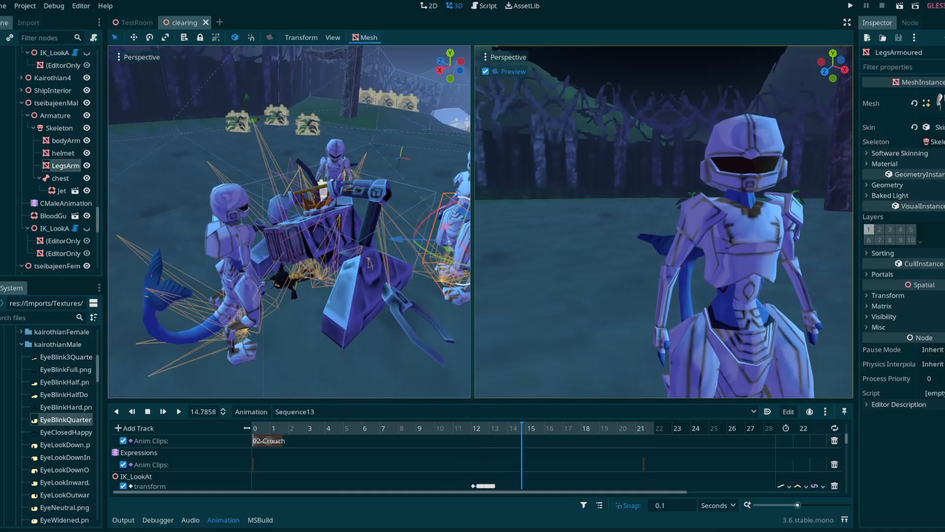
right_click_drag(465, 341, 465, 342)
key("w")
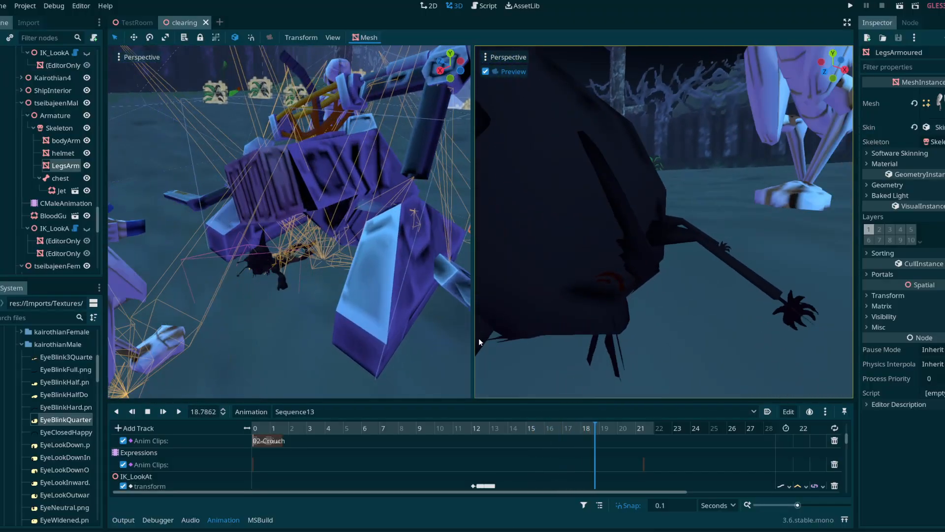
key("s")
right_click_drag(434, 246, 433, 247)
key("a")
key("d")
key("w")
key("d")
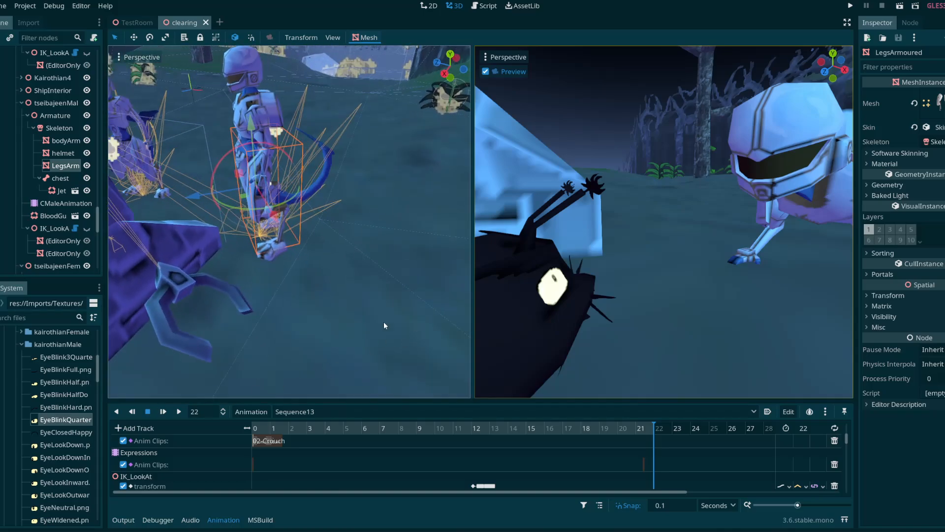
- Enlarge the animation panel to show more tracks, then switch to OBS
scroll(397, 395, "up", 3)
left_click_drag(398, 400, 397, 280)
key("alt+Tab")
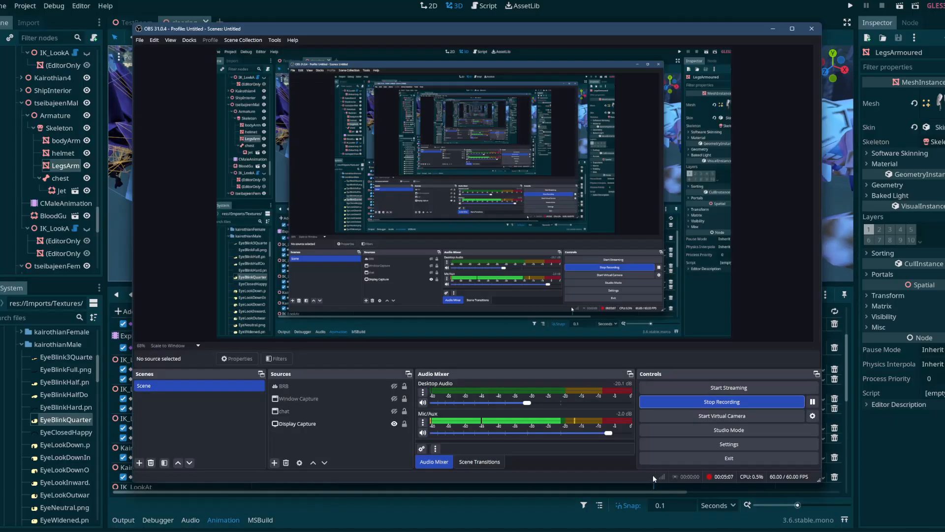